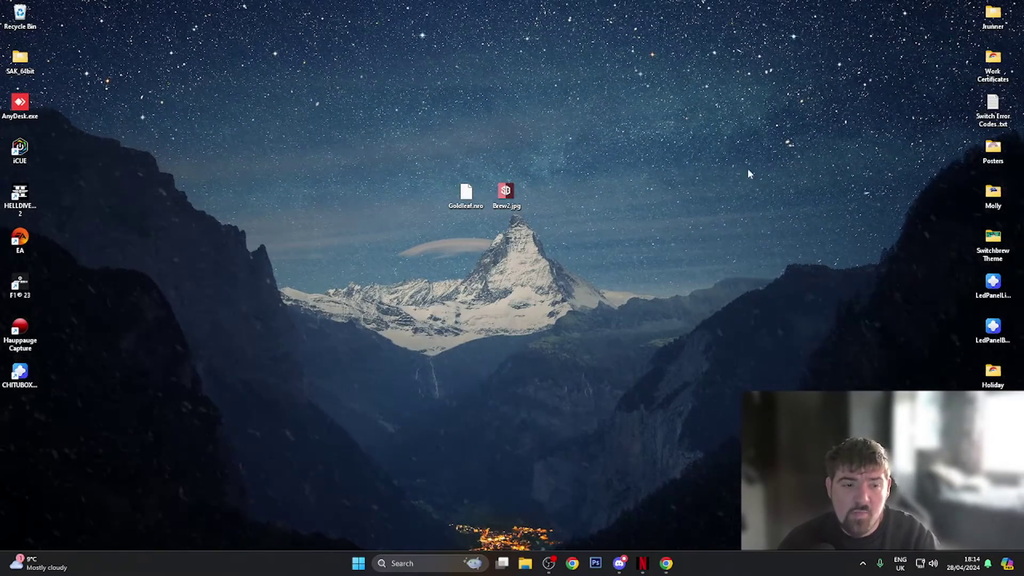
# - Inspect Brew2.jpg on the desktop, checking its preview and image dimensions in Properties
pyautogui.click(723, 148)
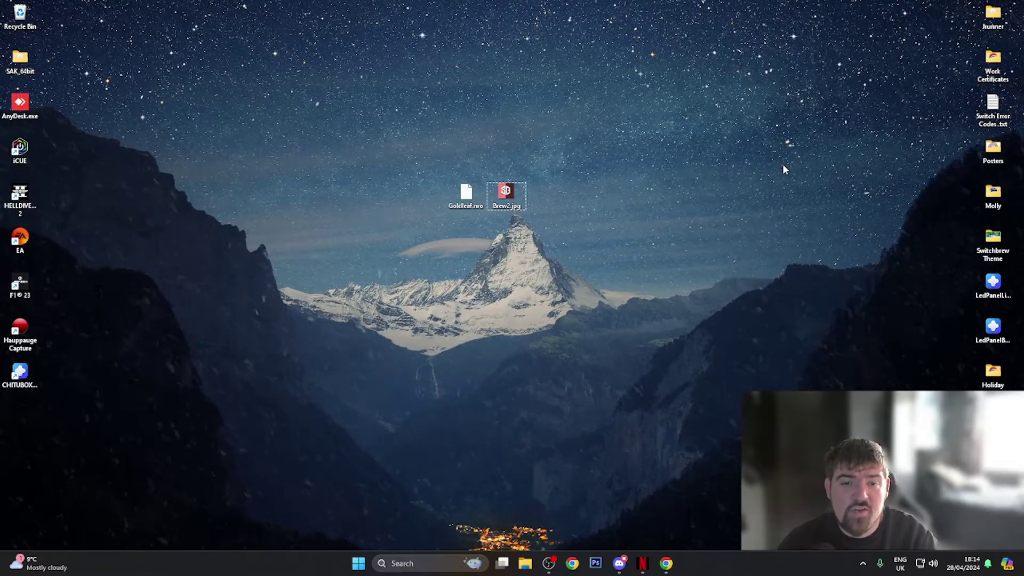
pyautogui.click(470, 210)
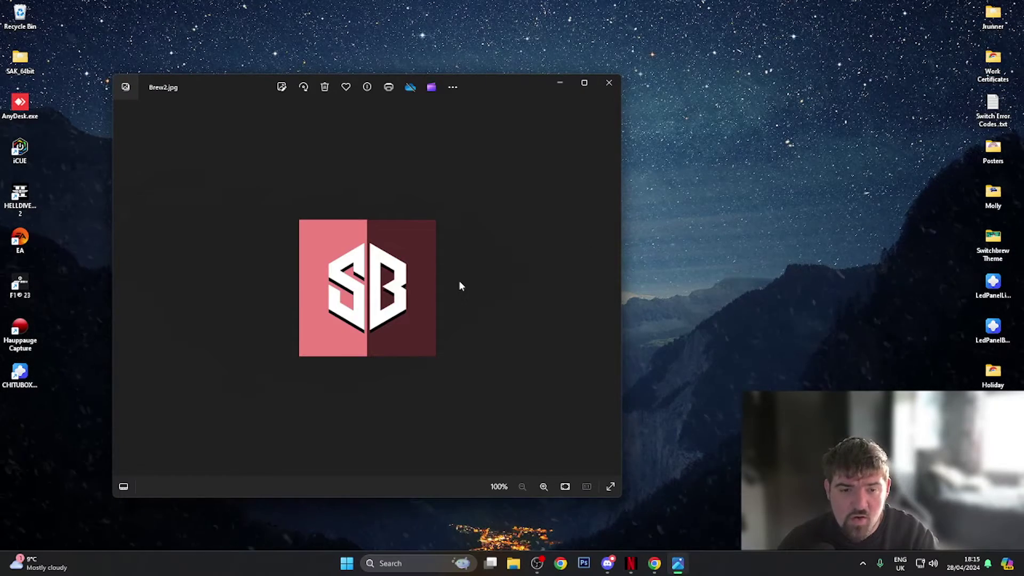
pyautogui.click(609, 84)
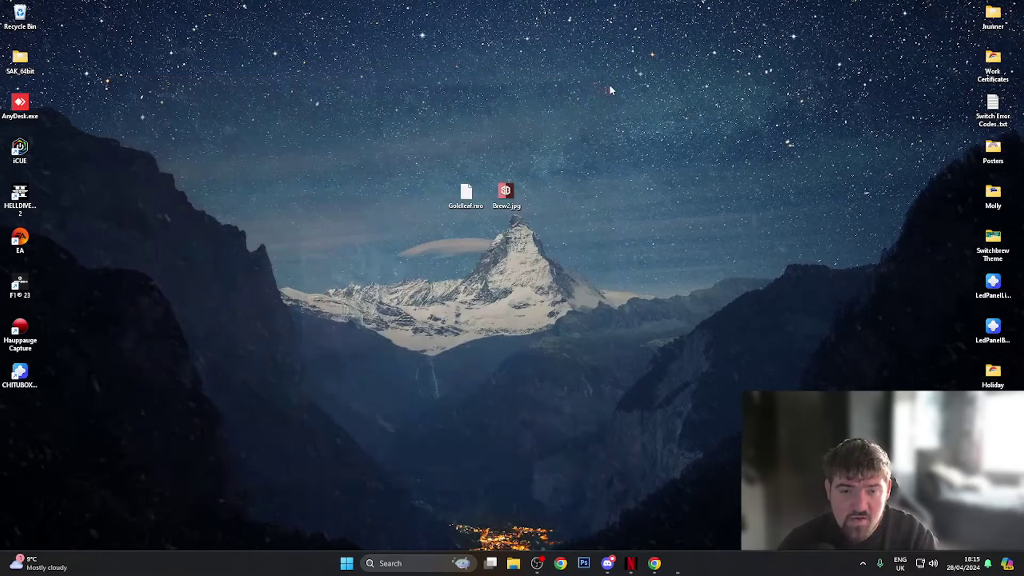
pyautogui.rightClick(508, 199)
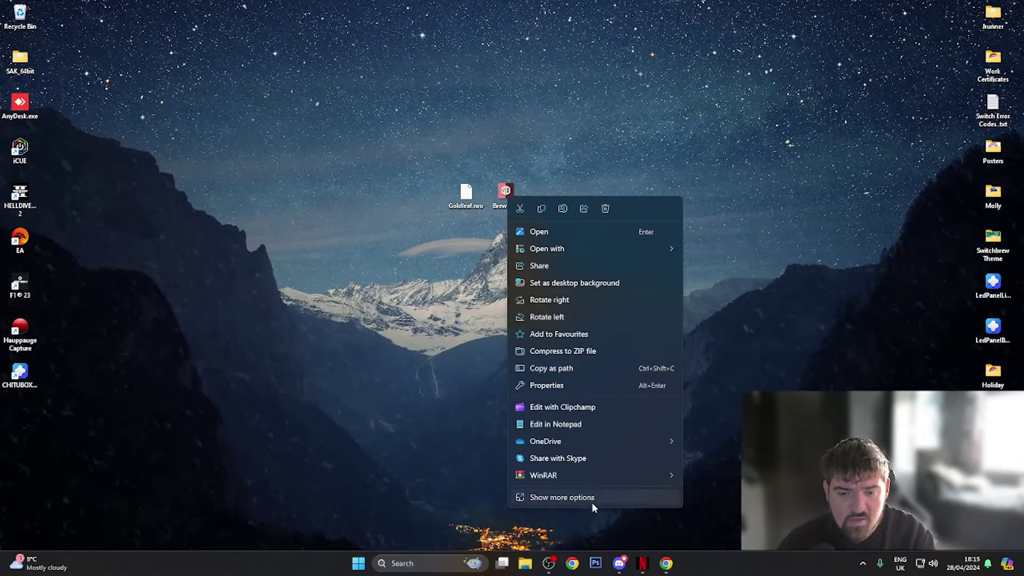
pyautogui.click(591, 502)
pyautogui.click(569, 540)
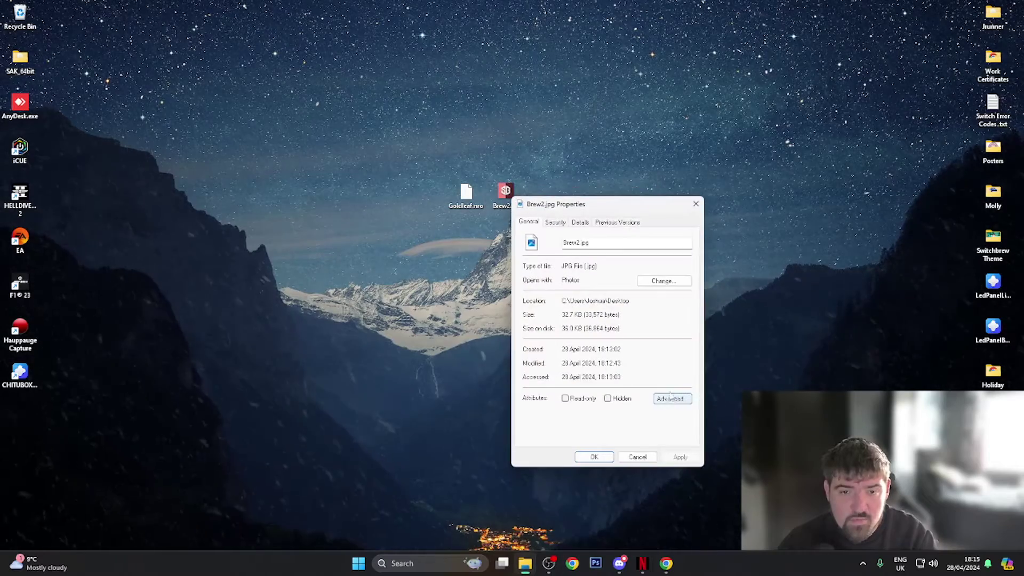
pyautogui.click(580, 223)
pyautogui.scroll(-1, 665, 404)
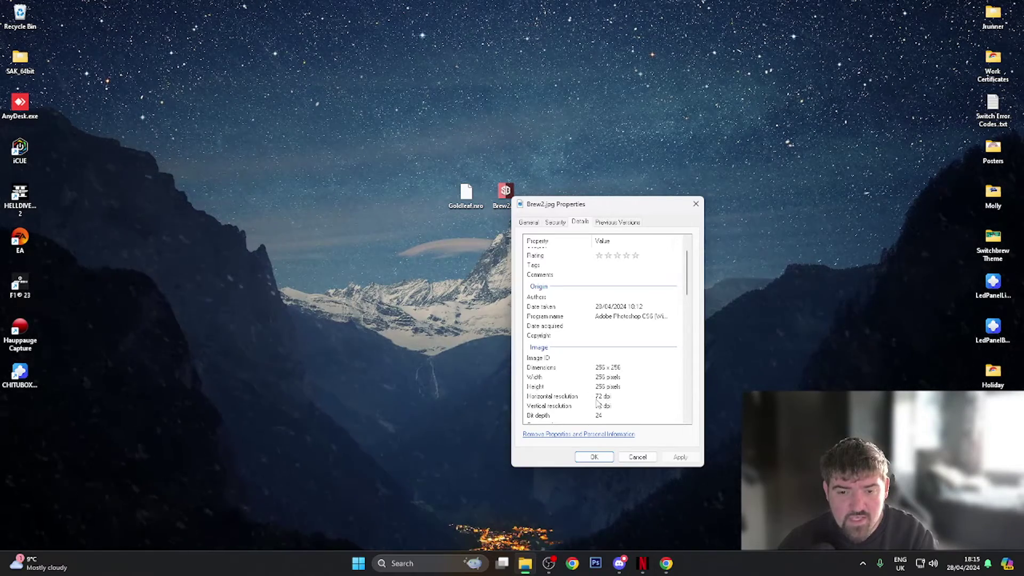
pyautogui.click(703, 204)
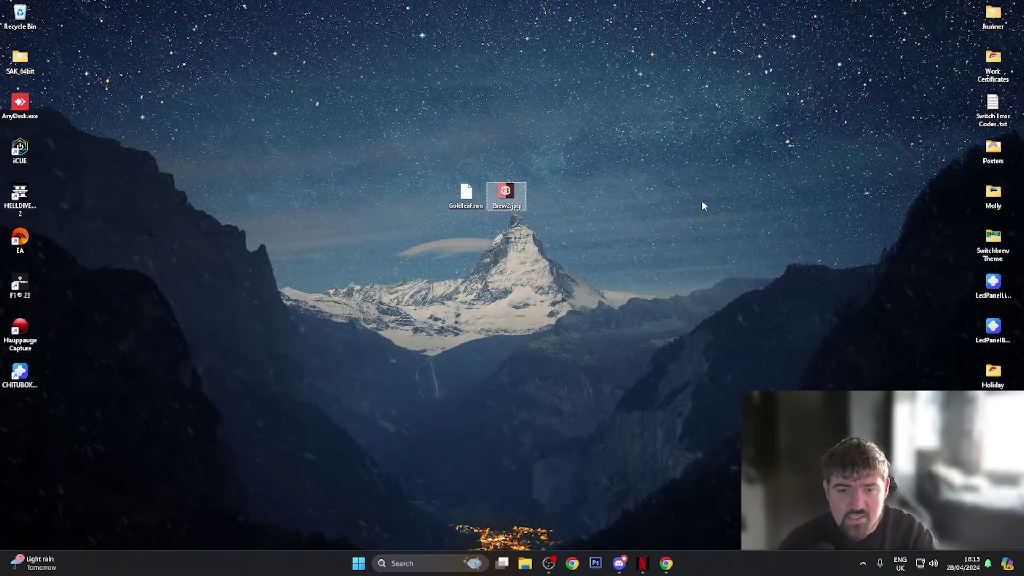
# - Copy Goldleaf.nro into the switch folder on the SWITCH SD (I:) drive
pyautogui.click(525, 566)
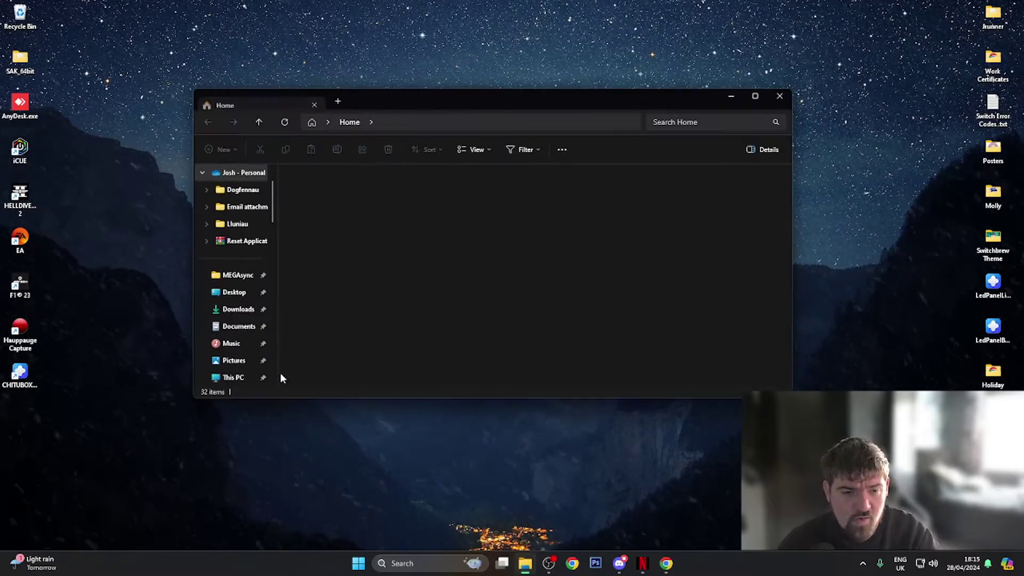
pyautogui.scroll(-3, 264, 324)
pyautogui.click(244, 207)
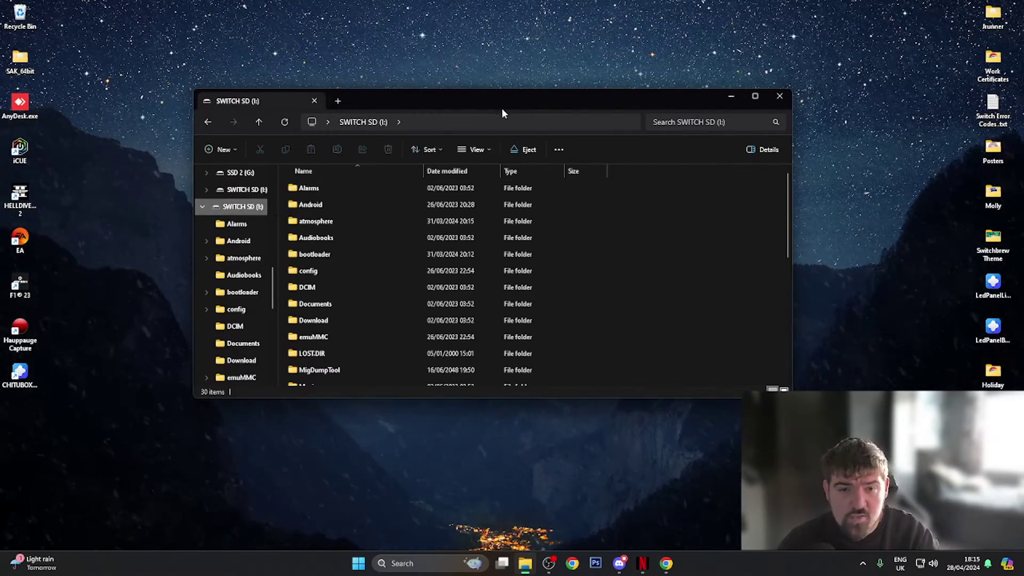
pyautogui.moveTo(504, 110); pyautogui.dragTo(835, 80)
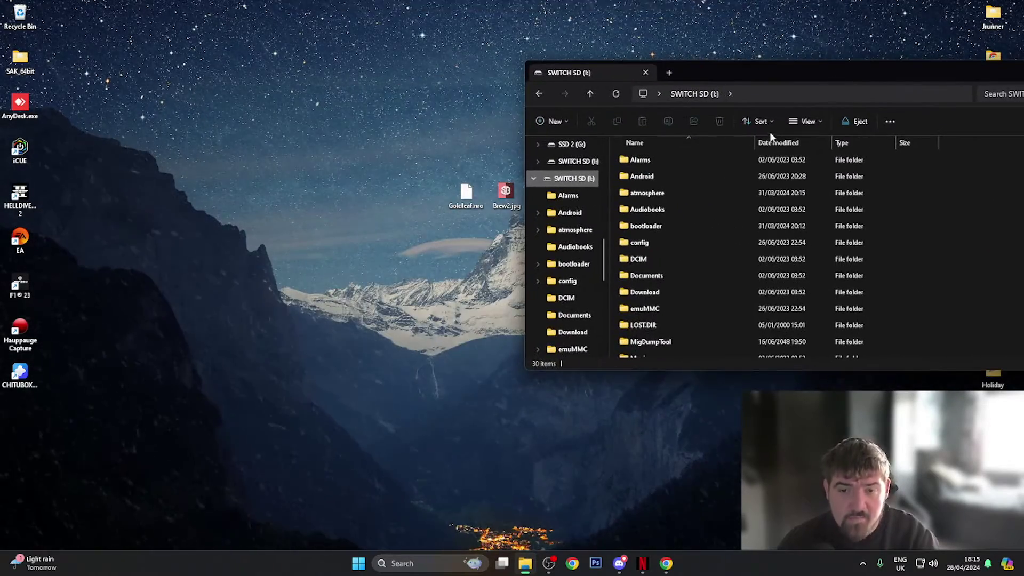
pyautogui.scroll(-3, 712, 272)
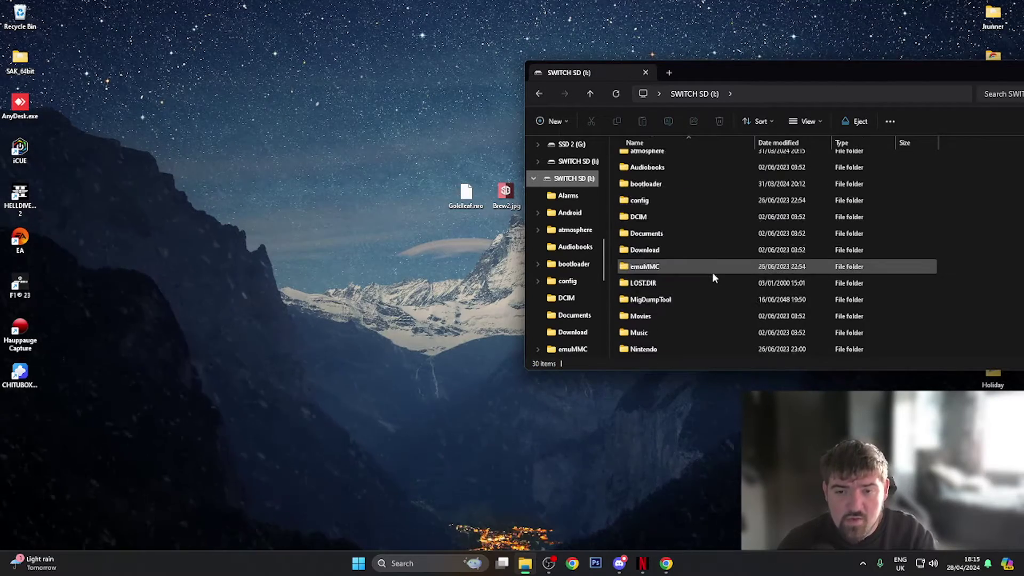
pyautogui.scroll(-1, 714, 268)
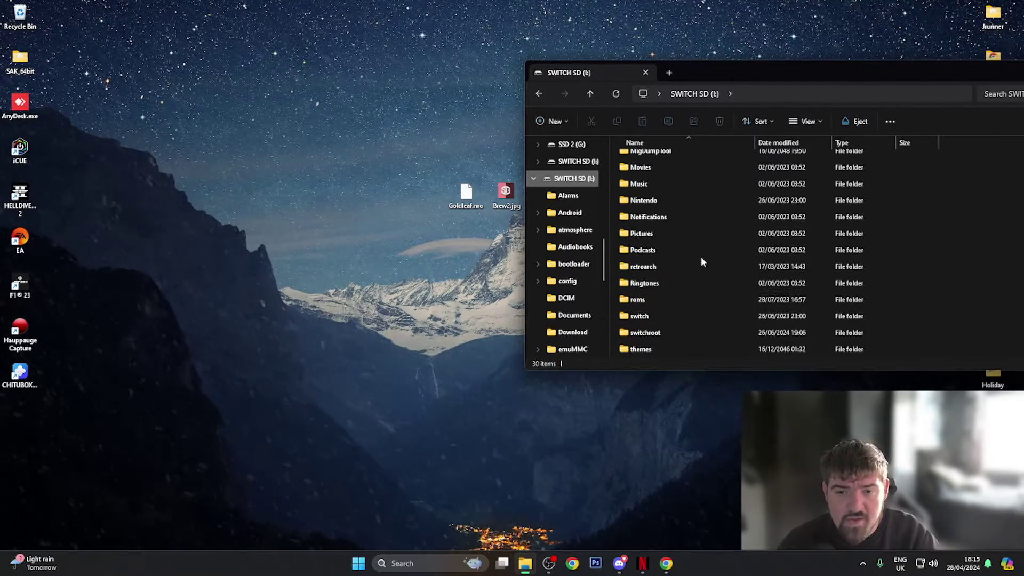
pyautogui.doubleClick(653, 315)
pyautogui.click(469, 198)
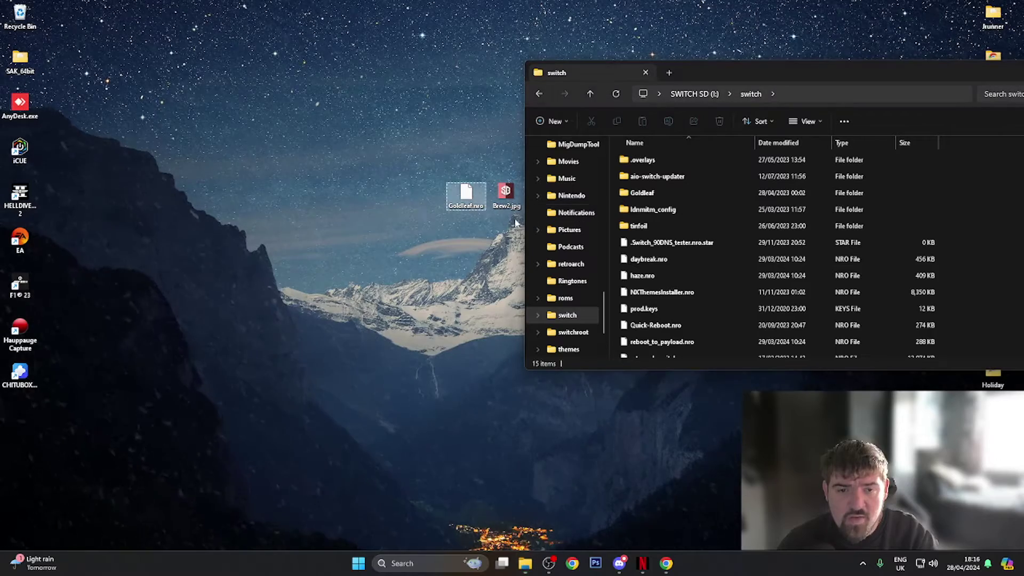
pyautogui.moveTo(471, 199); pyautogui.dragTo(1008, 313)
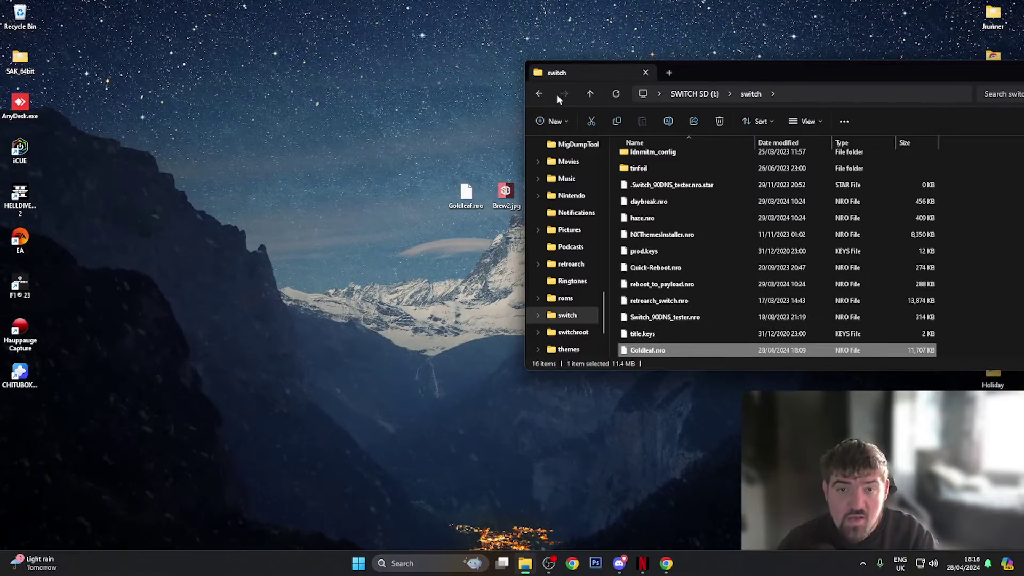
# - Copy Brew2.jpg onto the SD card's top level, then close File Explorer
pyautogui.click(539, 93)
pyautogui.click(539, 94)
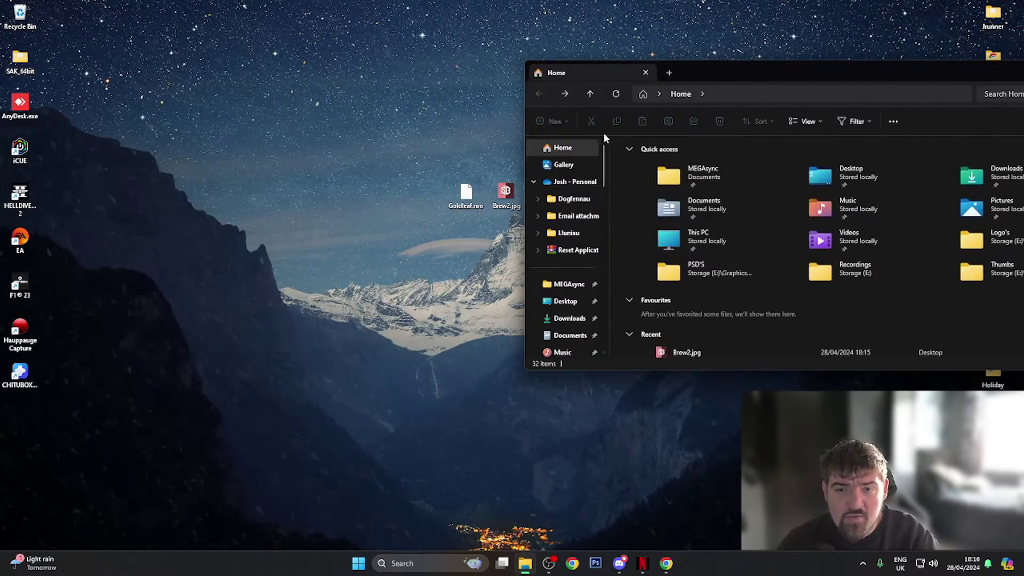
pyautogui.click(563, 94)
pyautogui.scroll(-3, 688, 299)
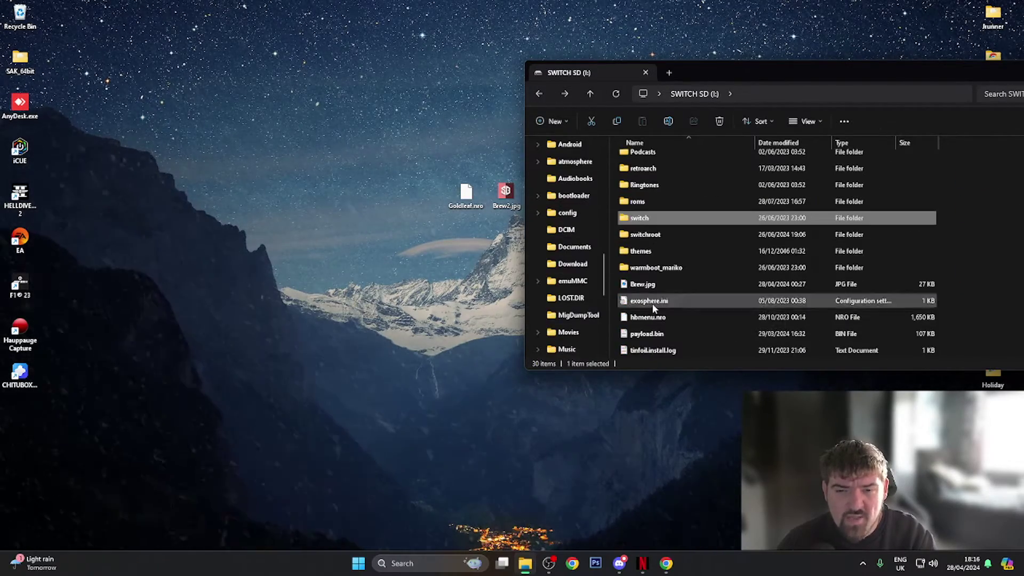
pyautogui.click(513, 204)
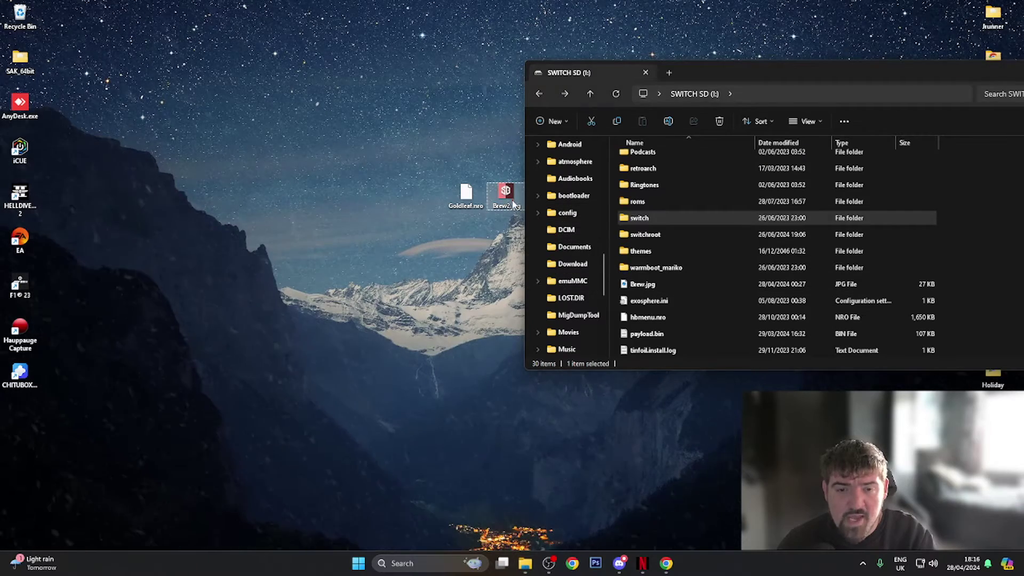
pyautogui.moveTo(505, 192); pyautogui.dragTo(987, 344)
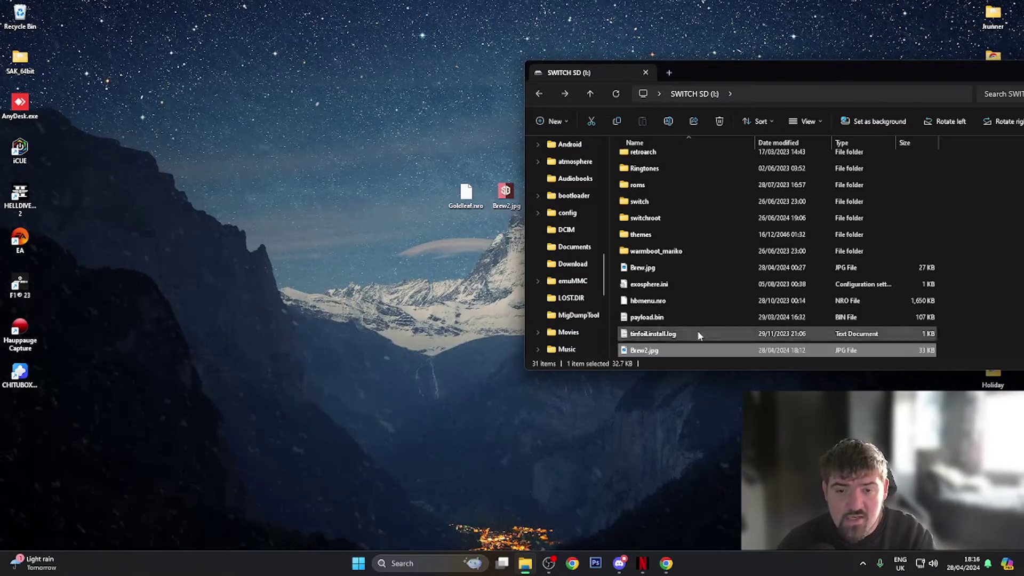
pyautogui.moveTo(852, 72); pyautogui.dragTo(572, 68)
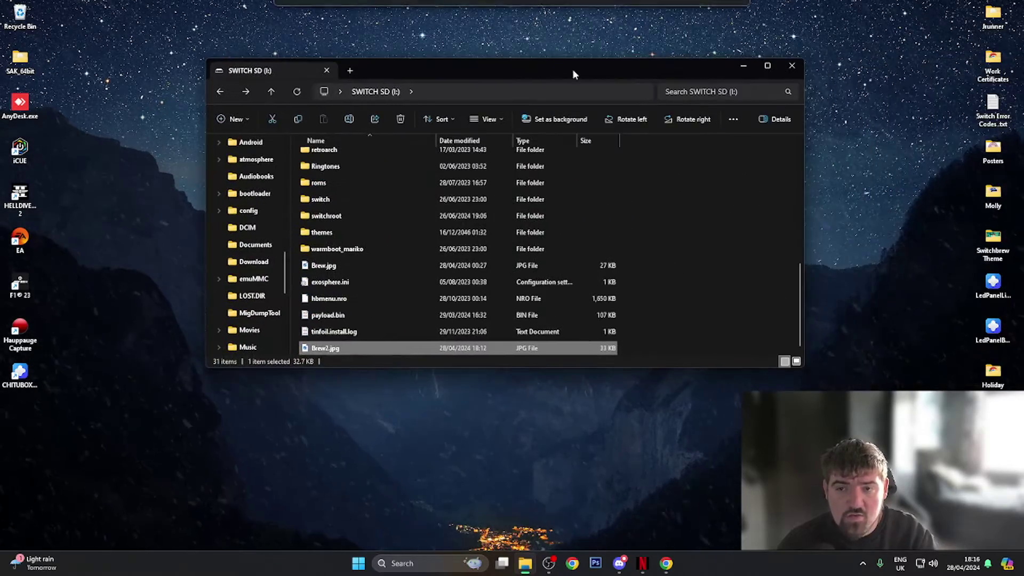
pyautogui.click(791, 69)
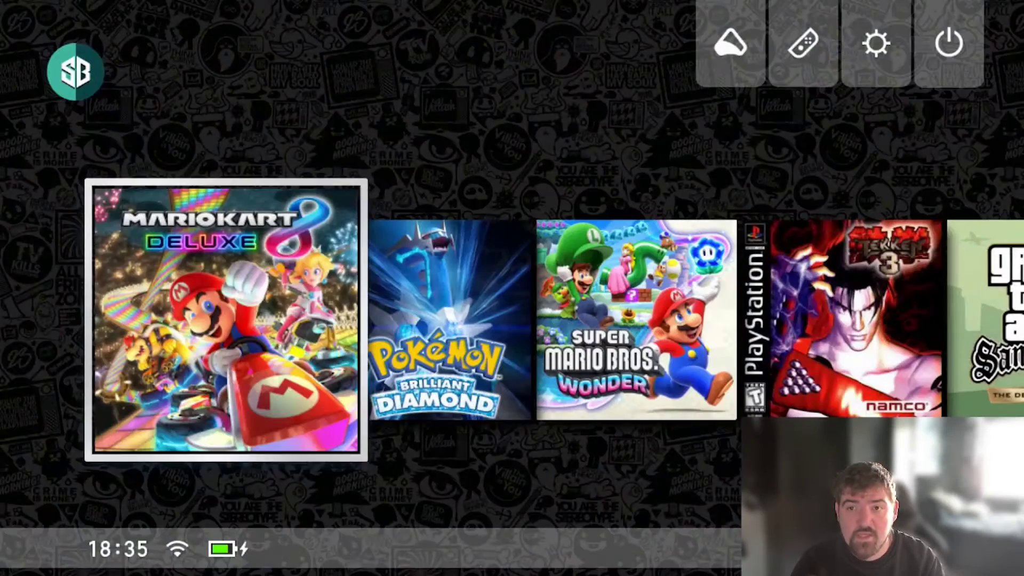
# - Move from the Mario Kart tile into the homebrew menu and launch Goldleaf
pyautogui.press('Right')
pyautogui.press('Right')
pyautogui.press('Up')
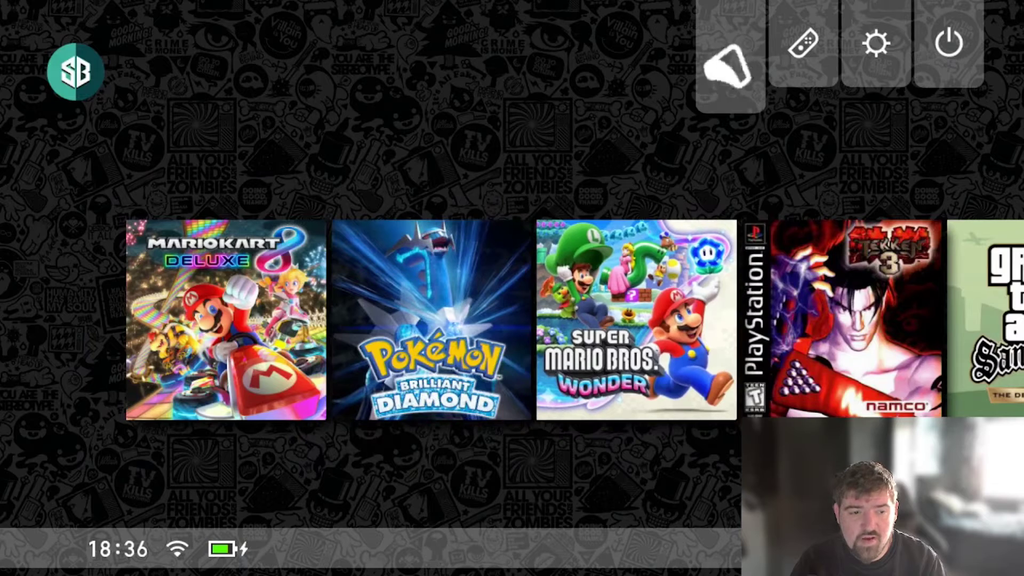
pyautogui.press('Return')
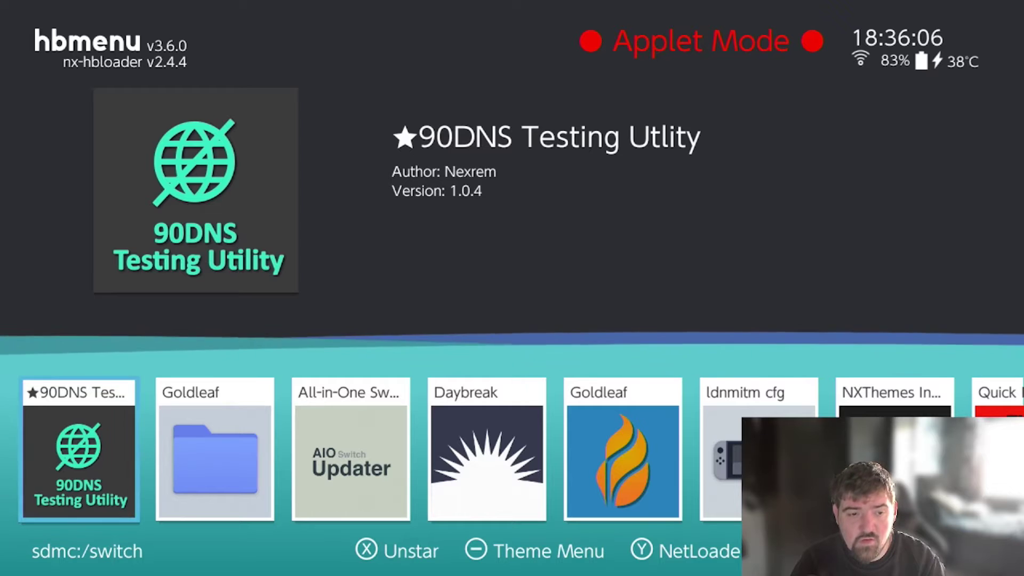
pyautogui.press('Right')
pyautogui.press('Right')
pyautogui.press('Right')
pyautogui.press('Right')
pyautogui.press('Left')
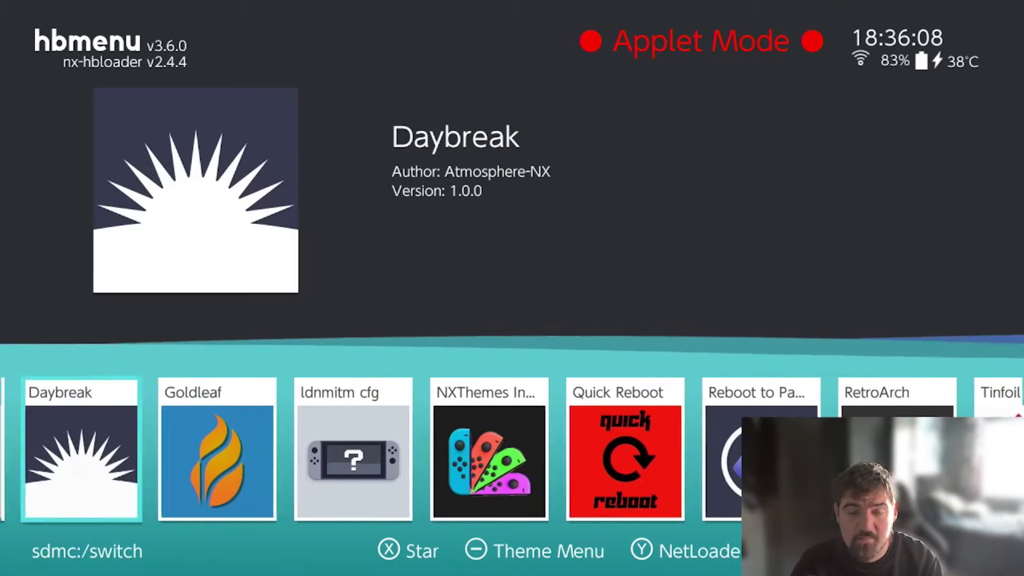
pyautogui.press('Right')
pyautogui.press('Return')
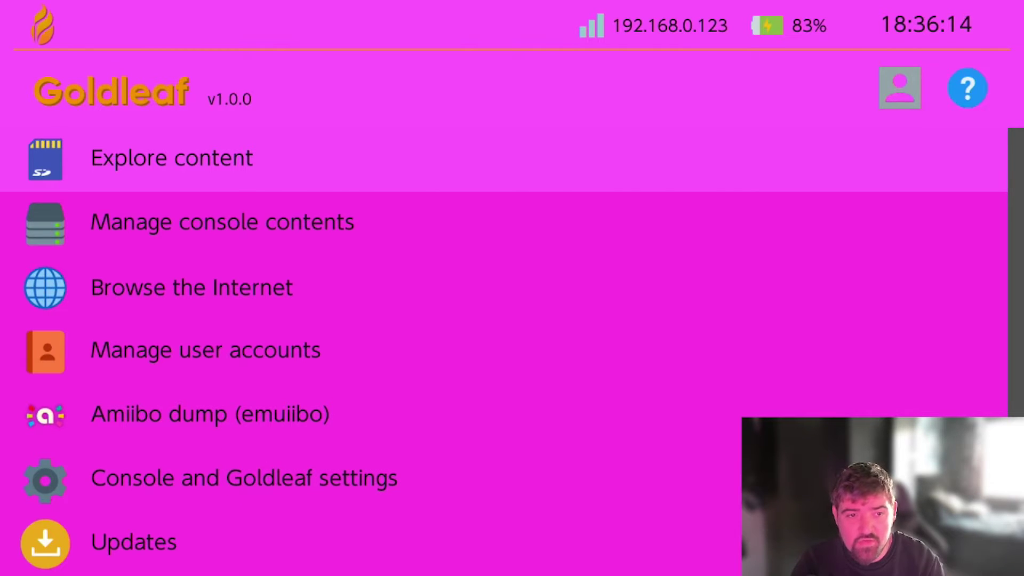
# - Select the console's user profile under Manage user accounts and return to Goldleaf's main menu
pyautogui.press('Down')
pyautogui.press('Down')
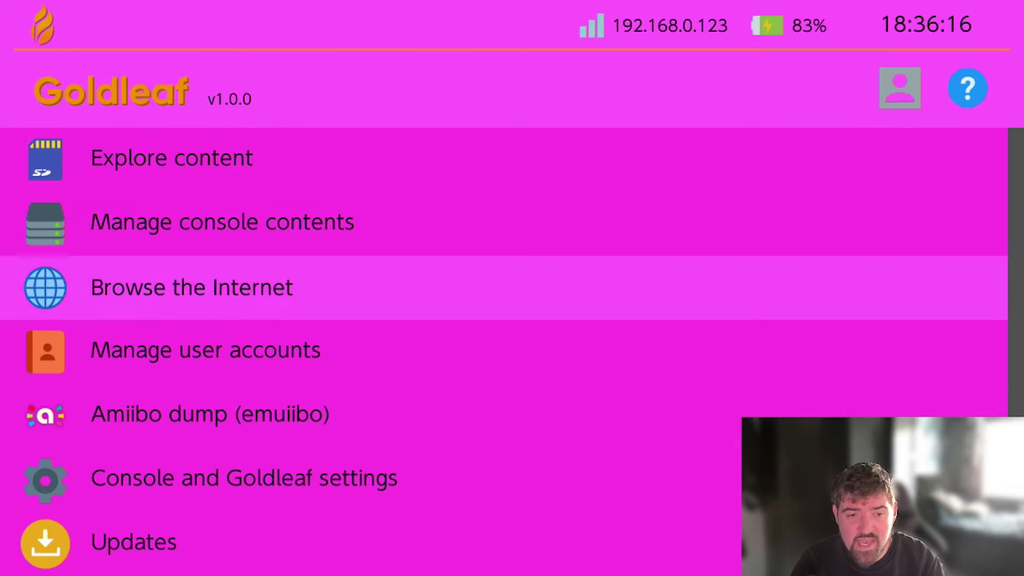
pyautogui.press('Down')
pyautogui.press('Return')
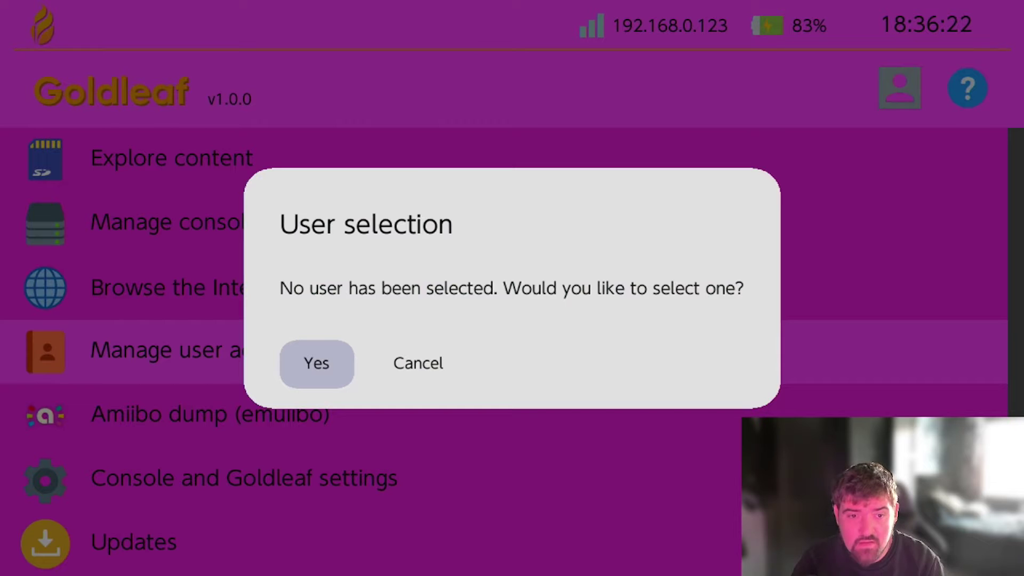
pyautogui.press('Return')
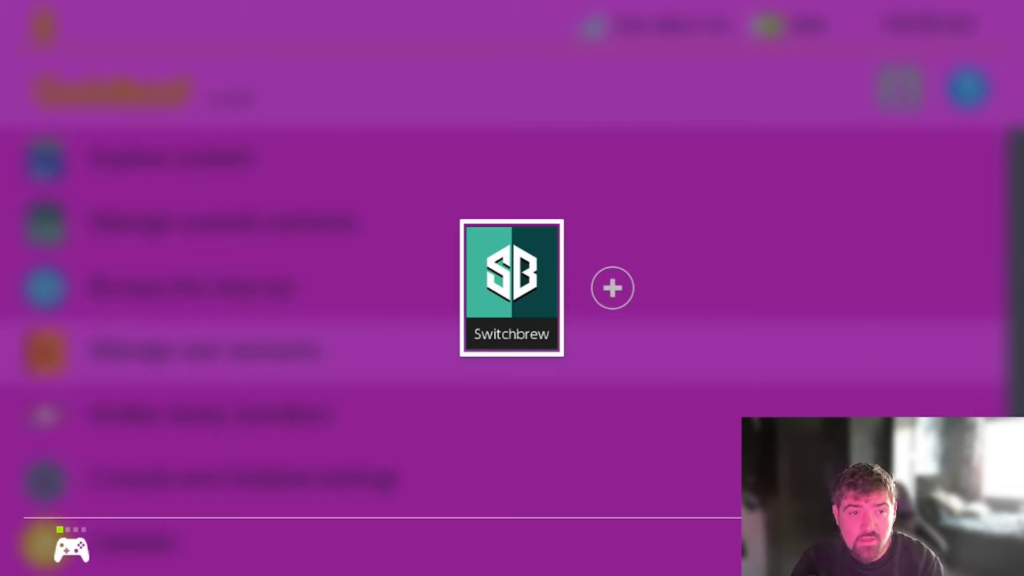
pyautogui.press('Return')
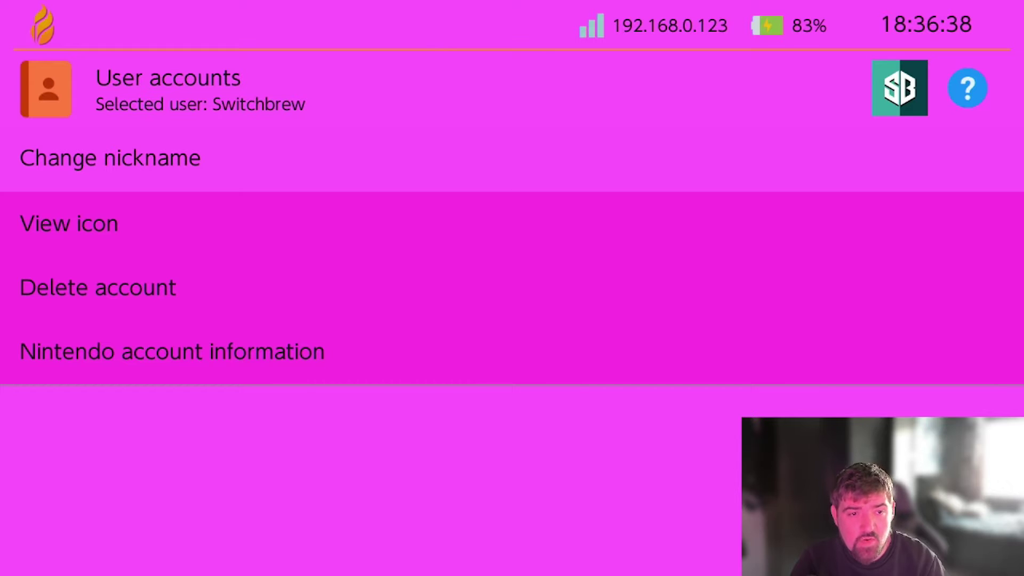
pyautogui.press('Escape')
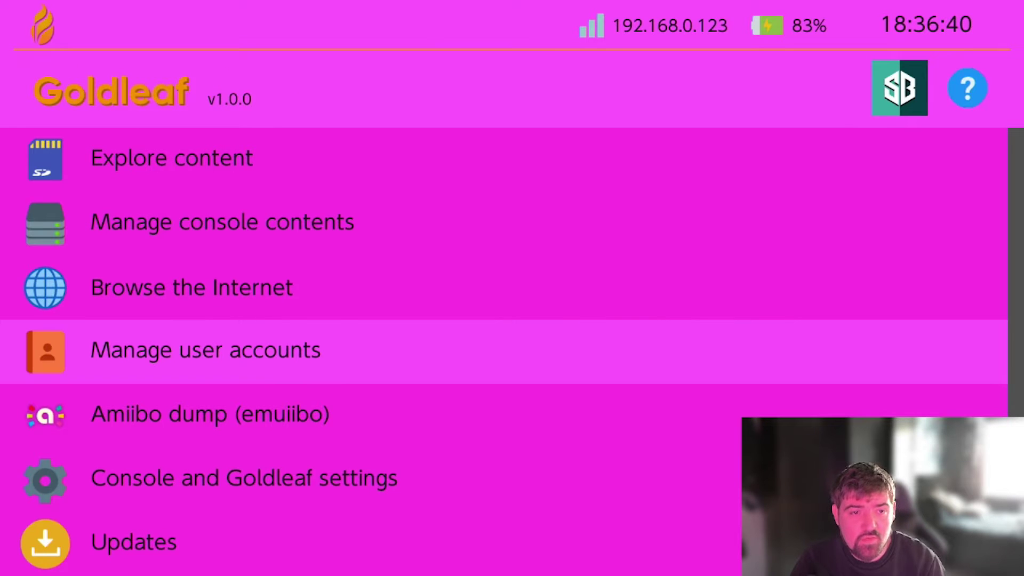
pyautogui.press('Up')
pyautogui.press('Up')
pyautogui.press('Up')
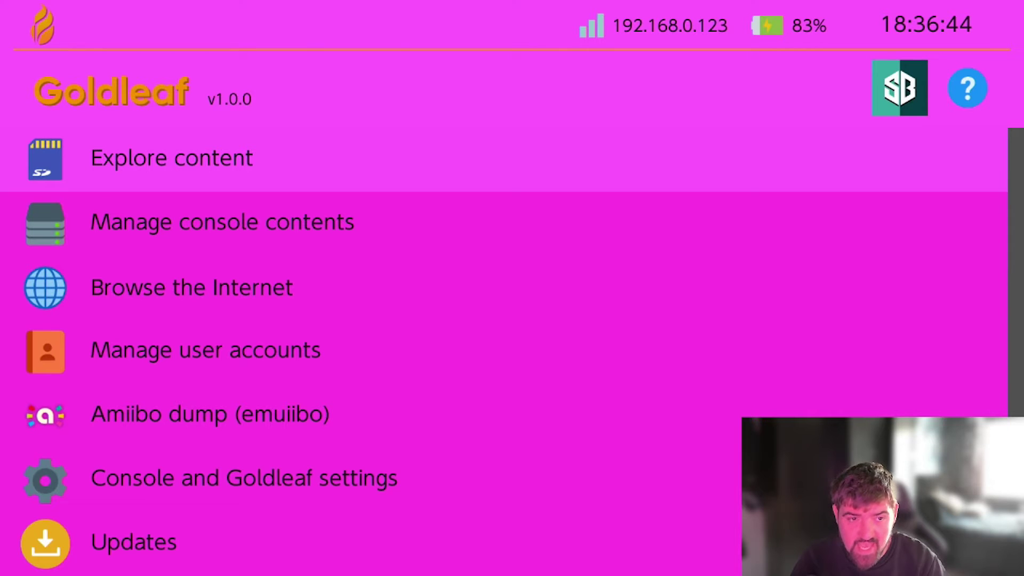
# - From the SD card in Explore content, apply Brew2.jpg with Replace user icon and confirm
pyautogui.press('Return')
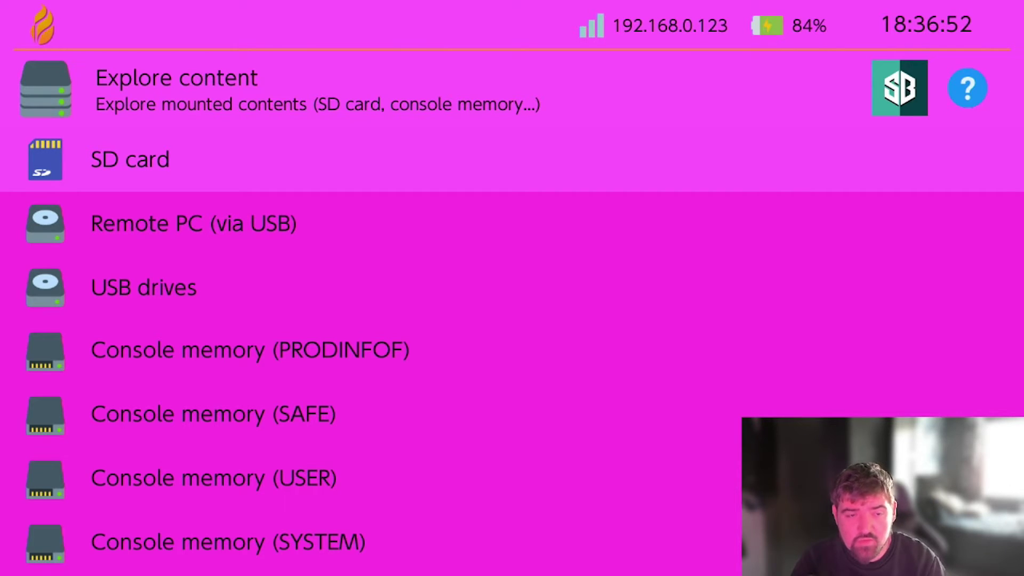
pyautogui.press('Return')
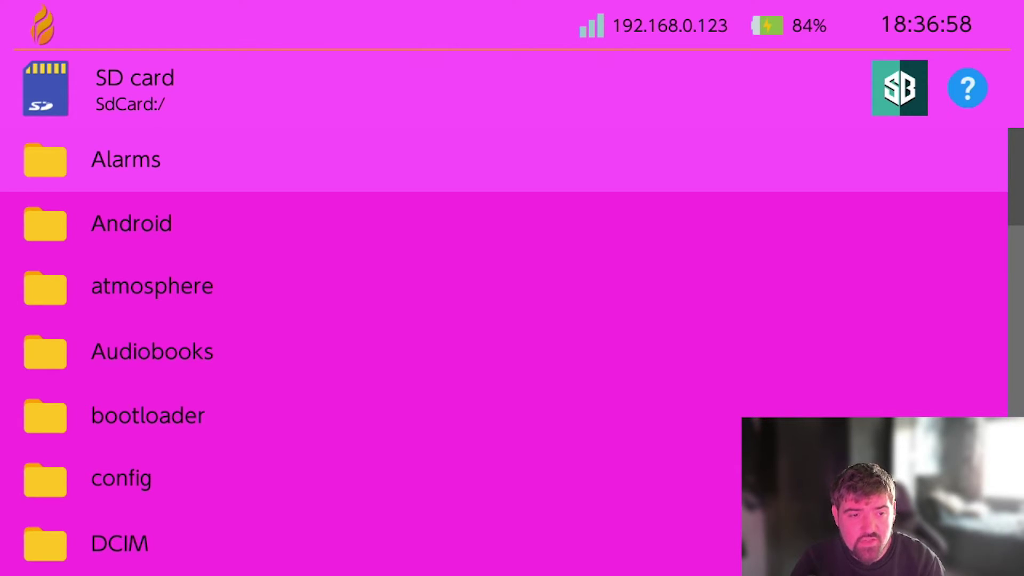
pyautogui.press('Up')
pyautogui.press('Up')
pyautogui.press('Up')
pyautogui.press('Up')
pyautogui.press('Up')
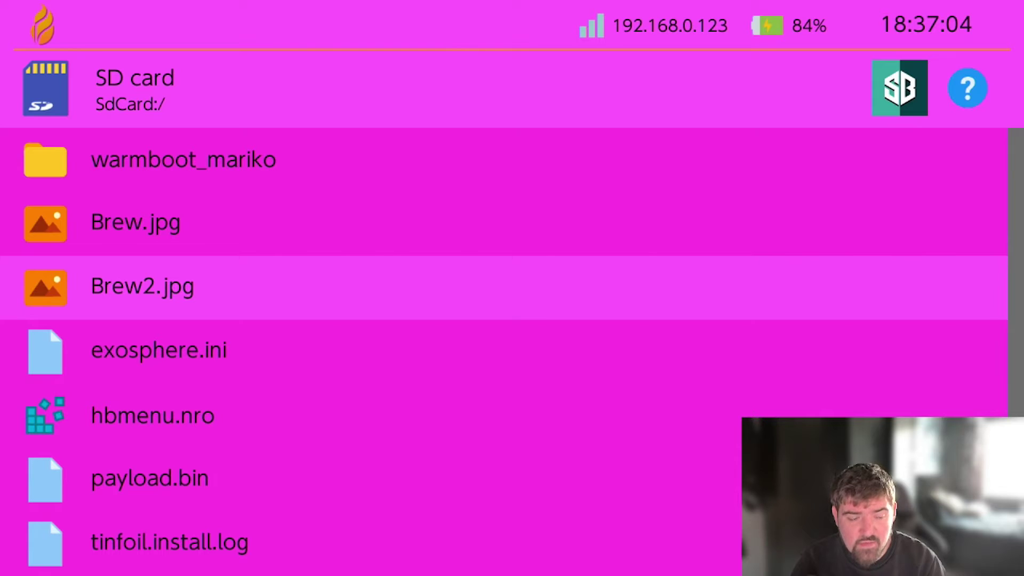
pyautogui.press('Return')
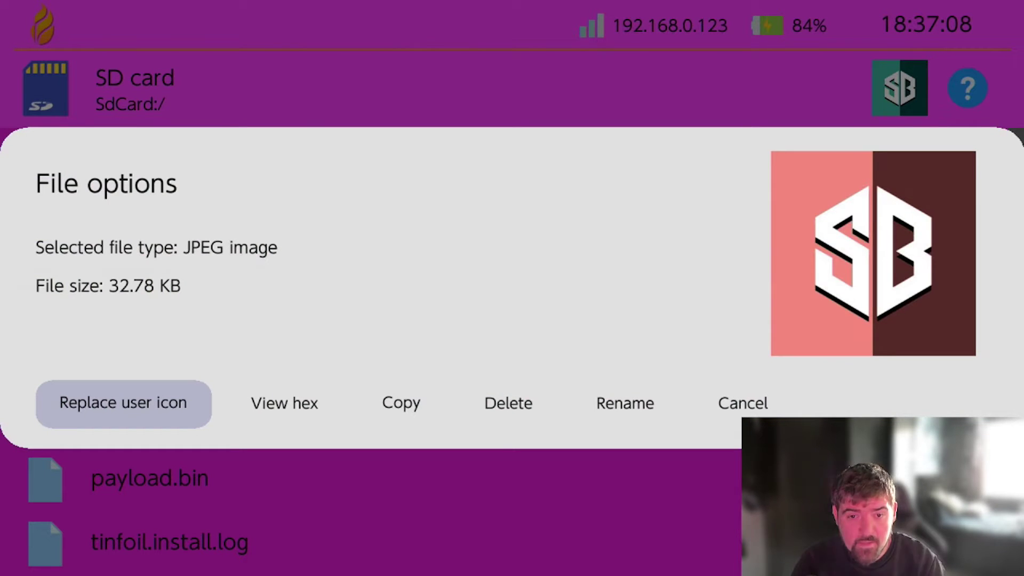
pyautogui.press('Return')
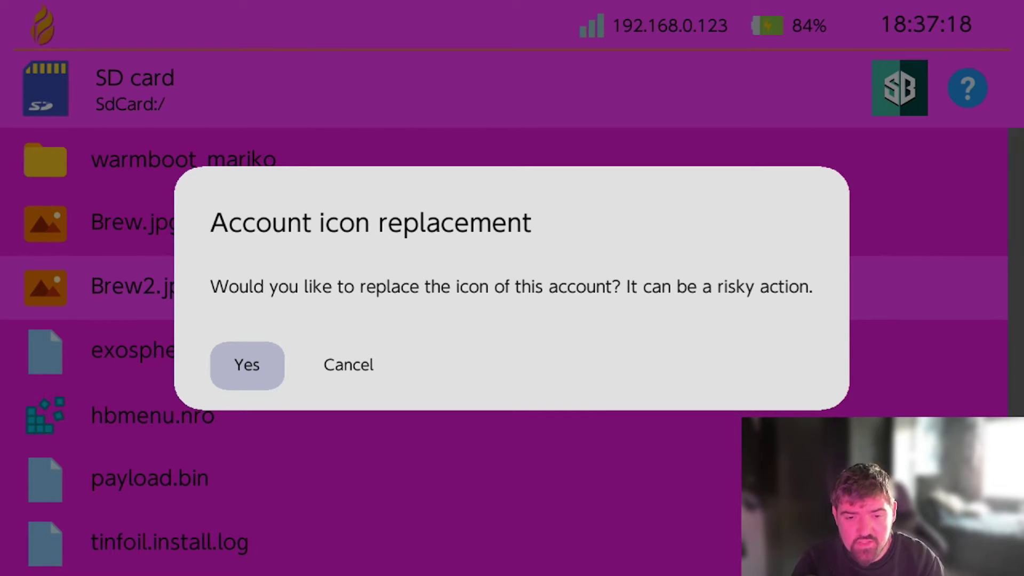
pyautogui.press('Return')
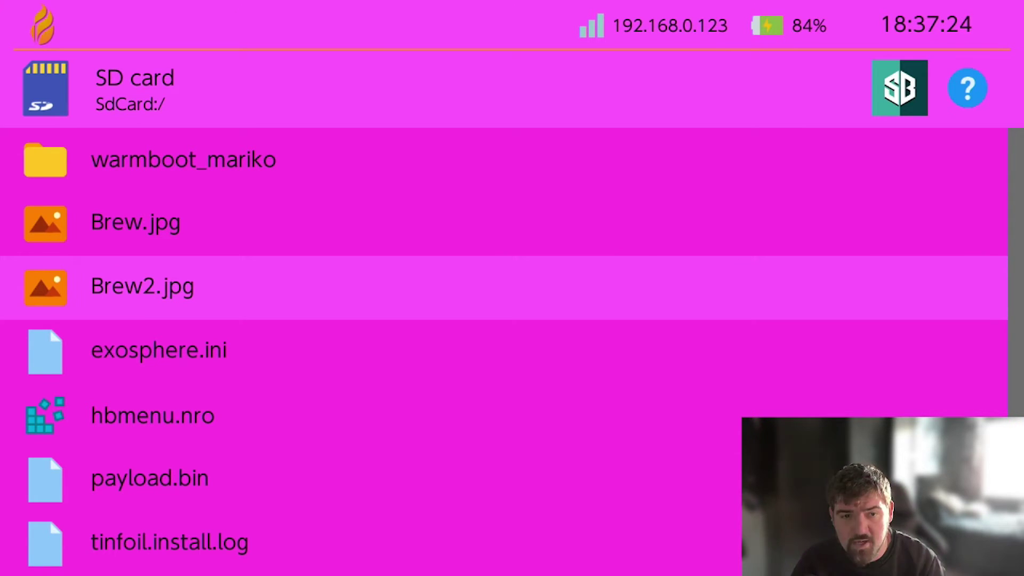
pyautogui.press('Escape')
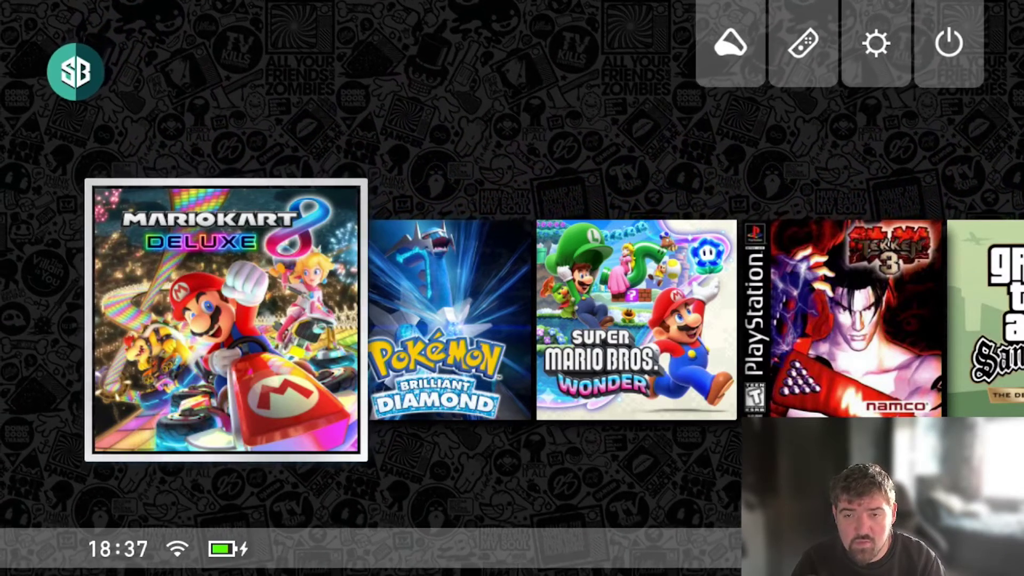
# - Enter hbmenu through a game and launch the Quick Reboot app
pyautogui.press('Return')
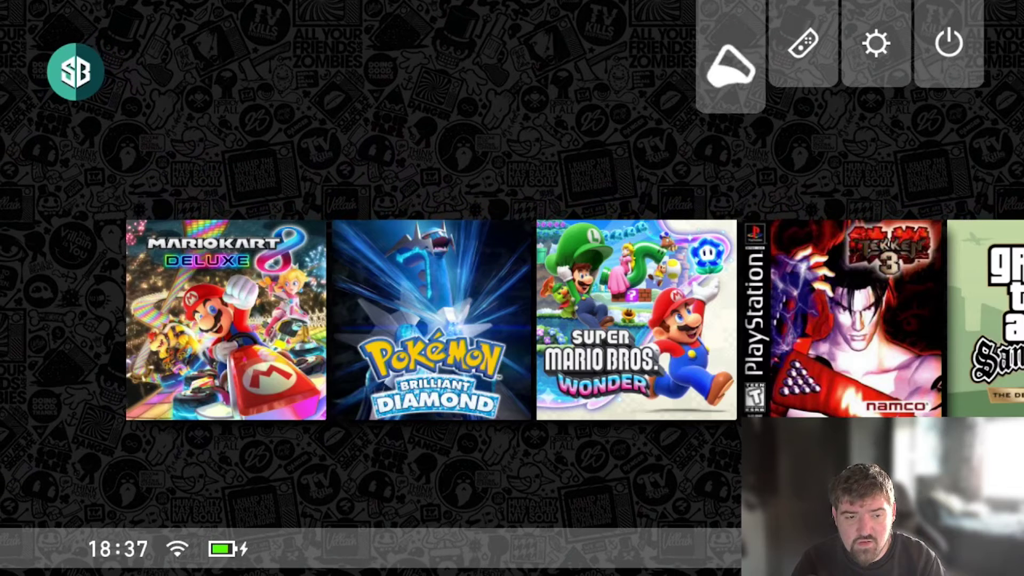
pyautogui.press('Right')
pyautogui.press('Right')
pyautogui.press('Right')
pyautogui.press('Right')
pyautogui.press('Right')
pyautogui.press('Right')
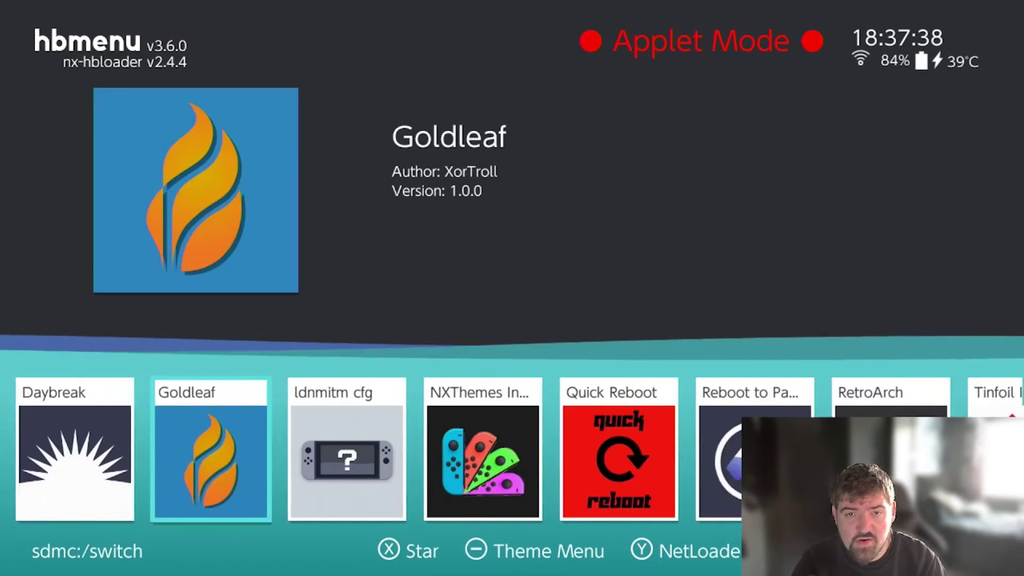
pyautogui.press('Right')
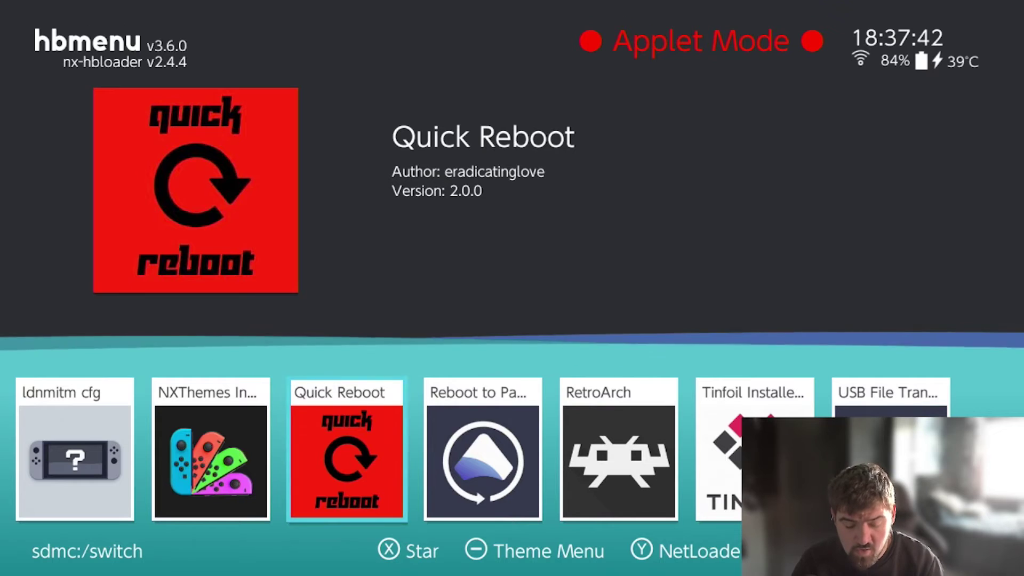
pyautogui.press('Return')
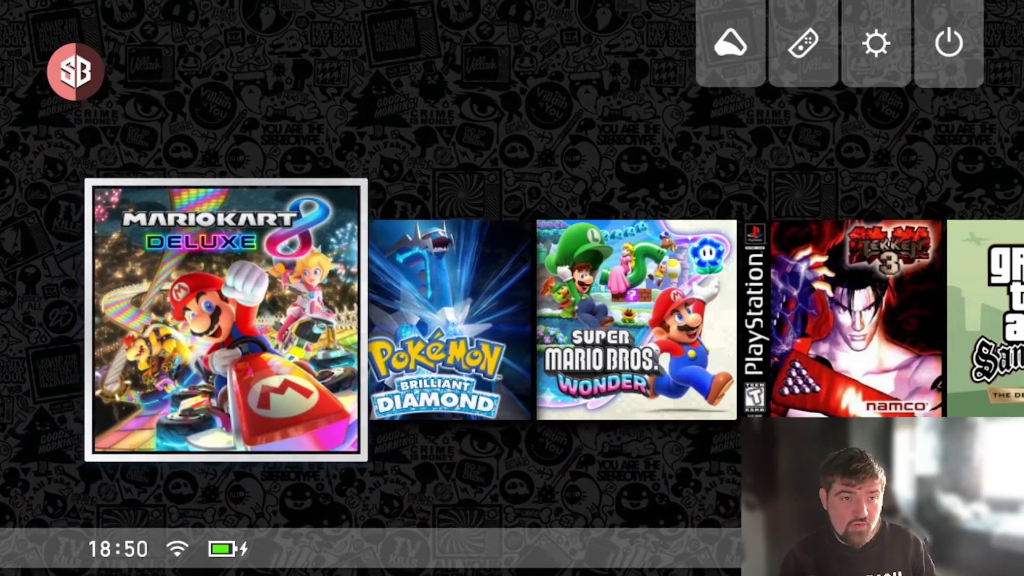
pyautogui.click(75, 71)
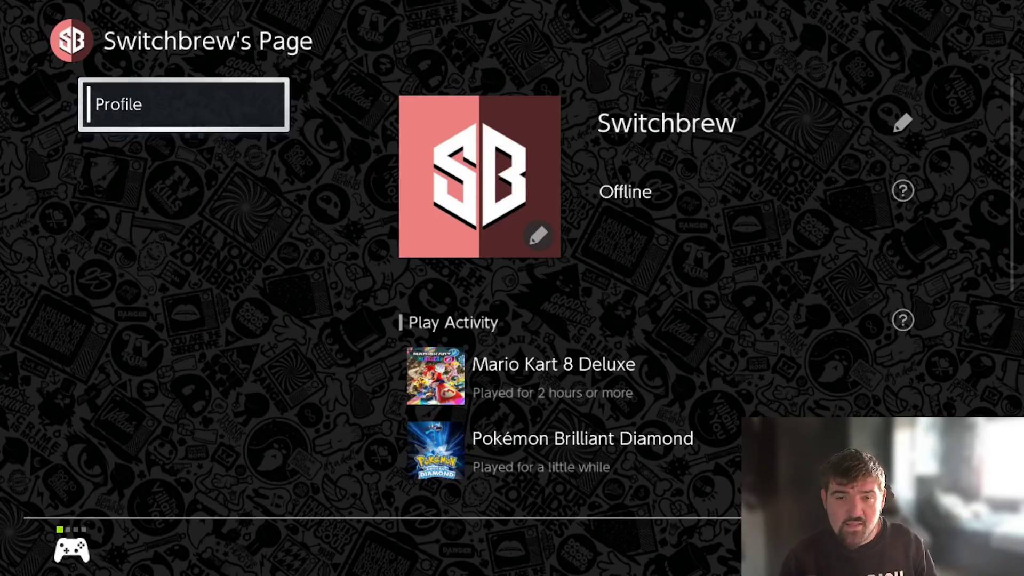
pyautogui.press('Escape')
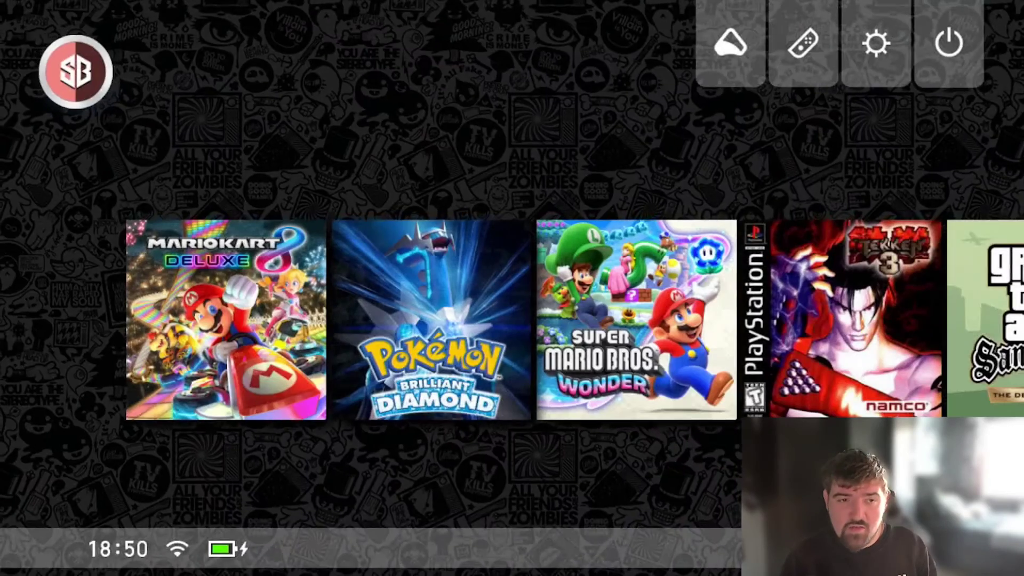